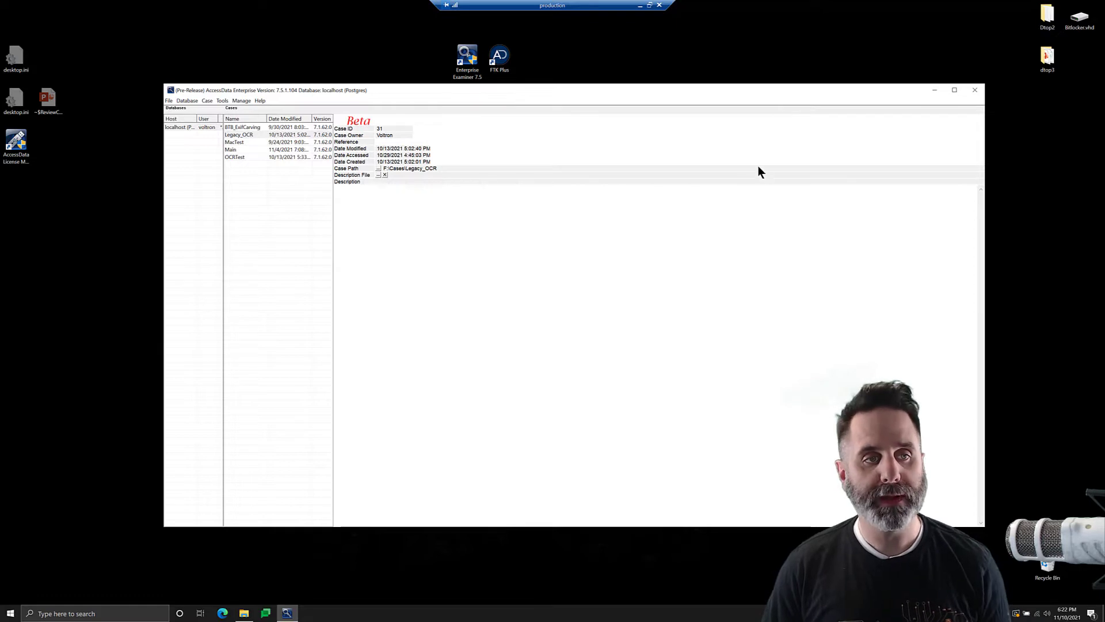
Open the Case menu in the FTK Enterprise case manager.
left_click(208, 101)
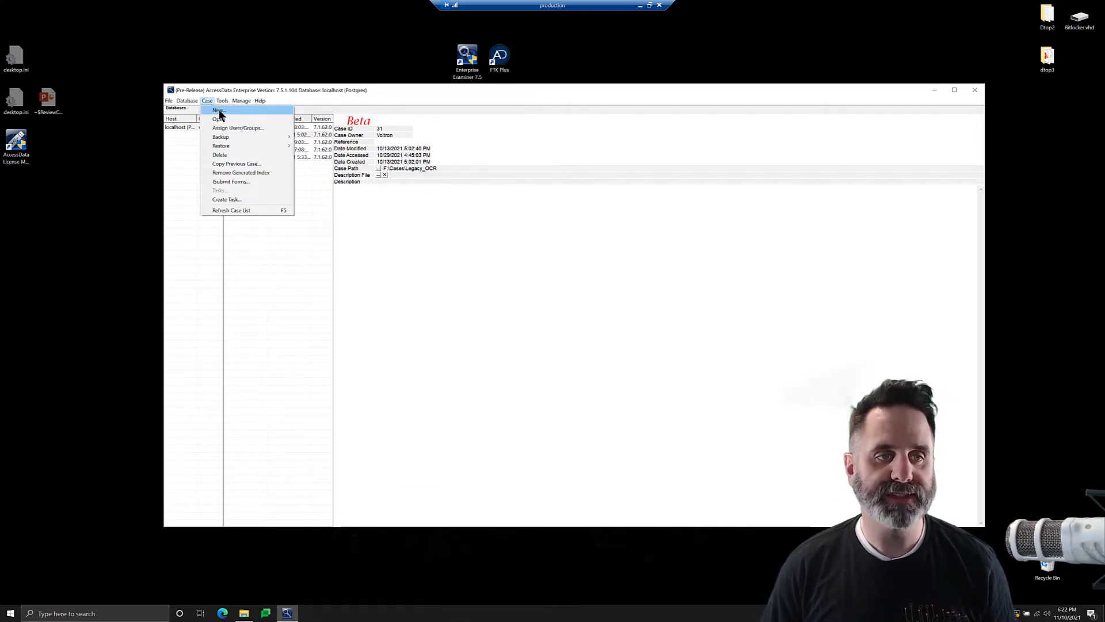
Start a new case named FTKFF, choose the Field Mode processing profile, and confirm.
left_click(218, 111)
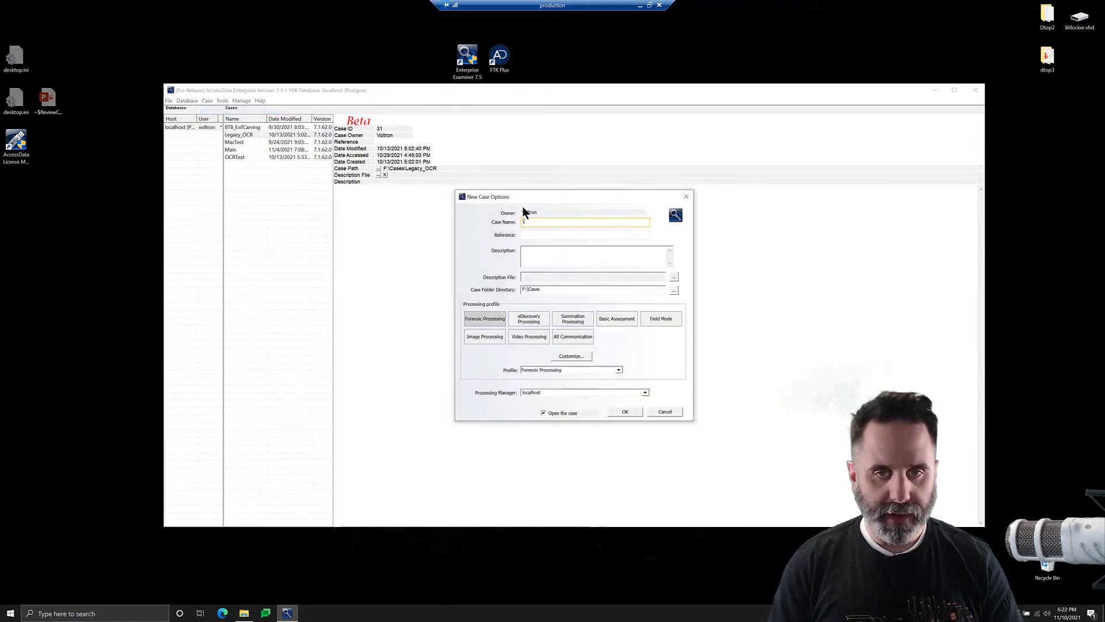
key("BackSpace")
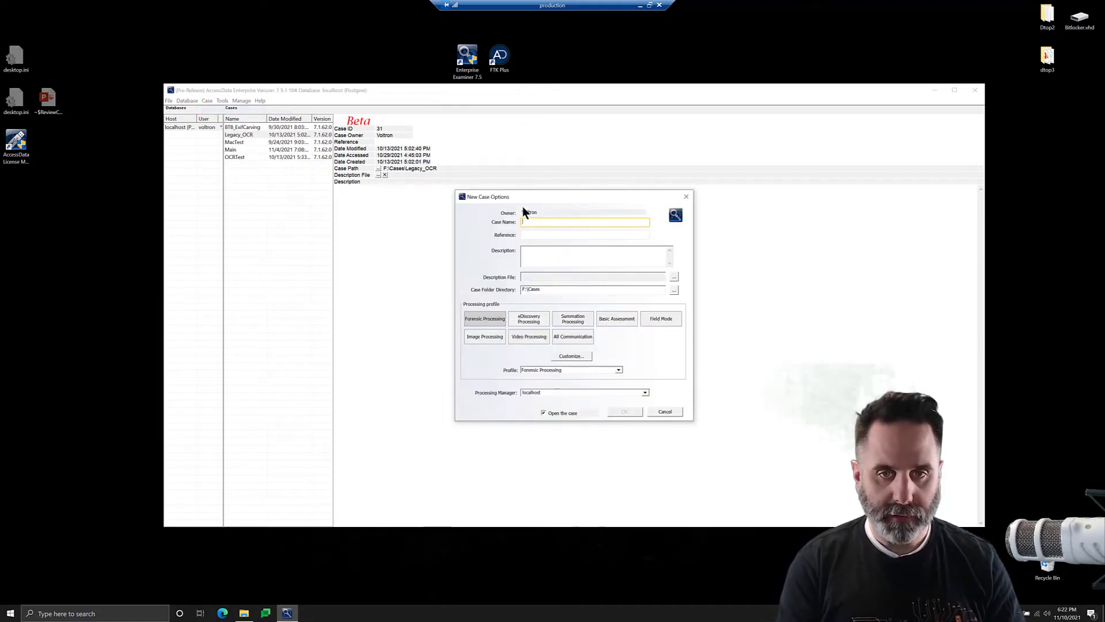
type("FTK")
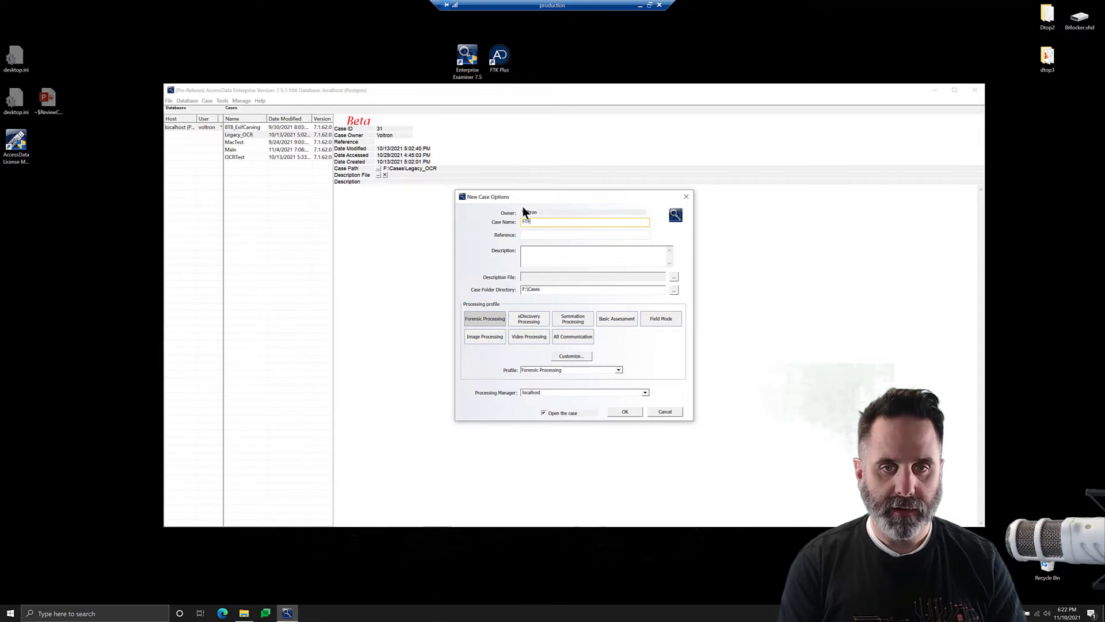
type("FF")
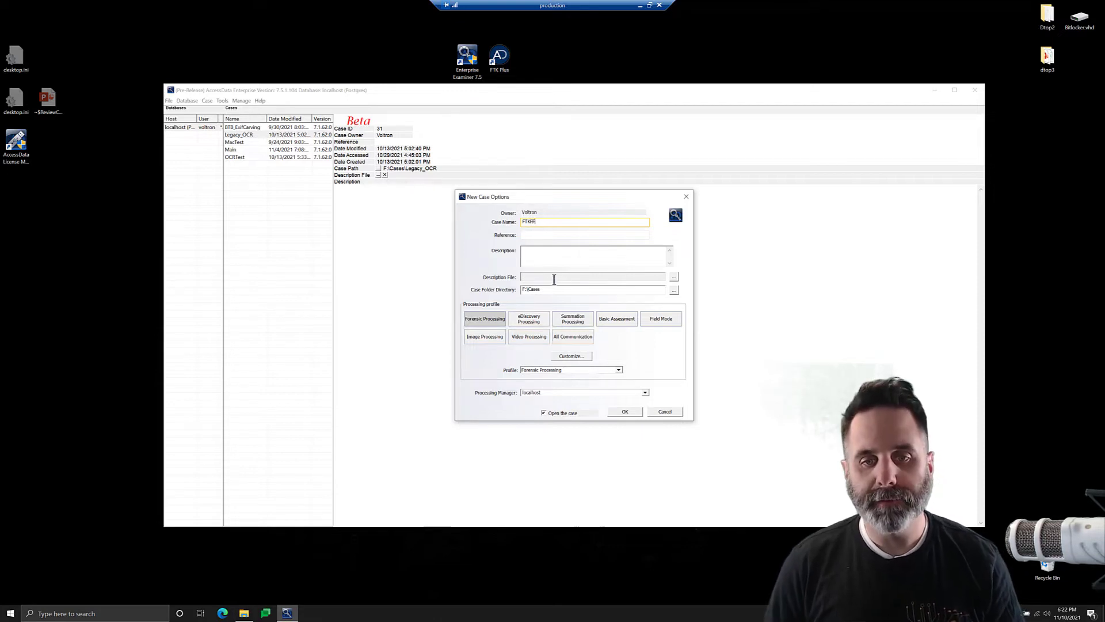
left_click(656, 320)
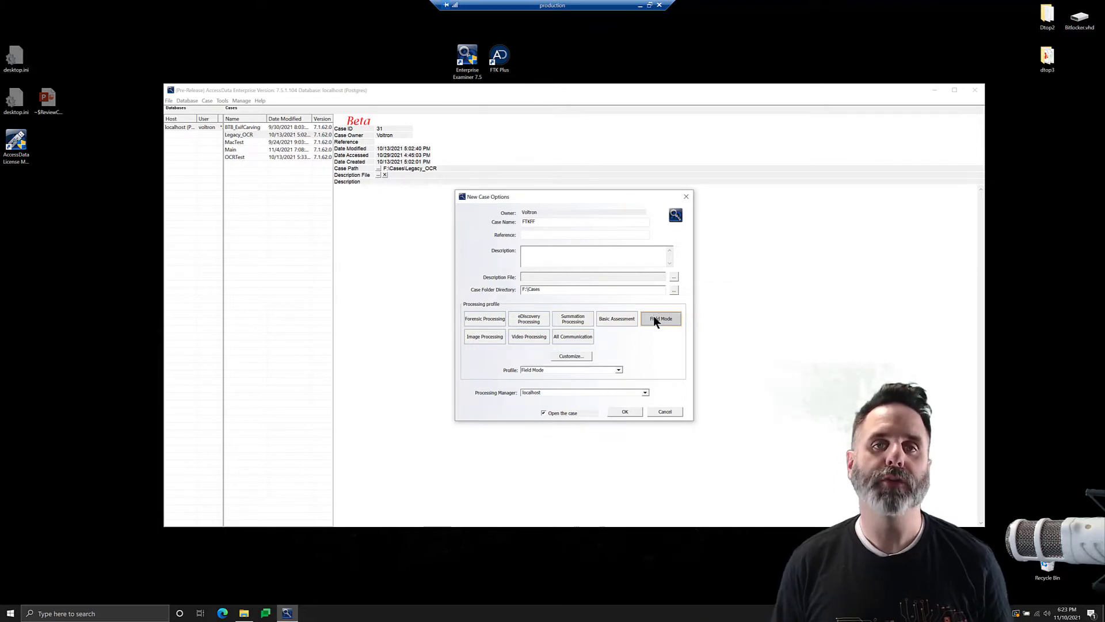
left_click(624, 410)
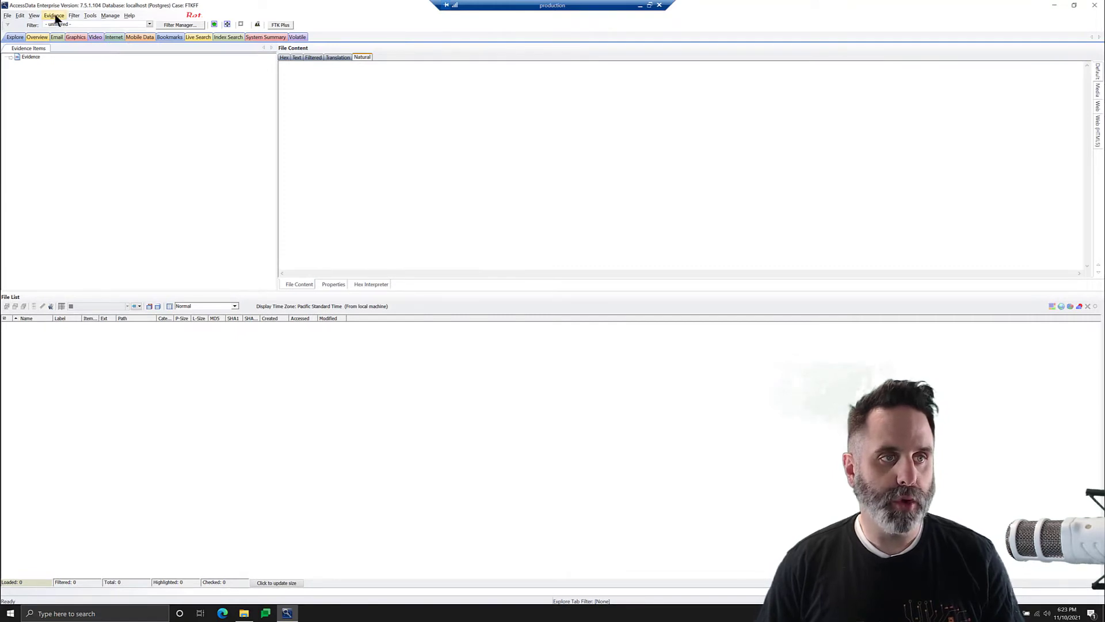
Open Evidence Add/Remove and add a new Image File evidence item.
left_click(54, 15)
left_click(196, 125)
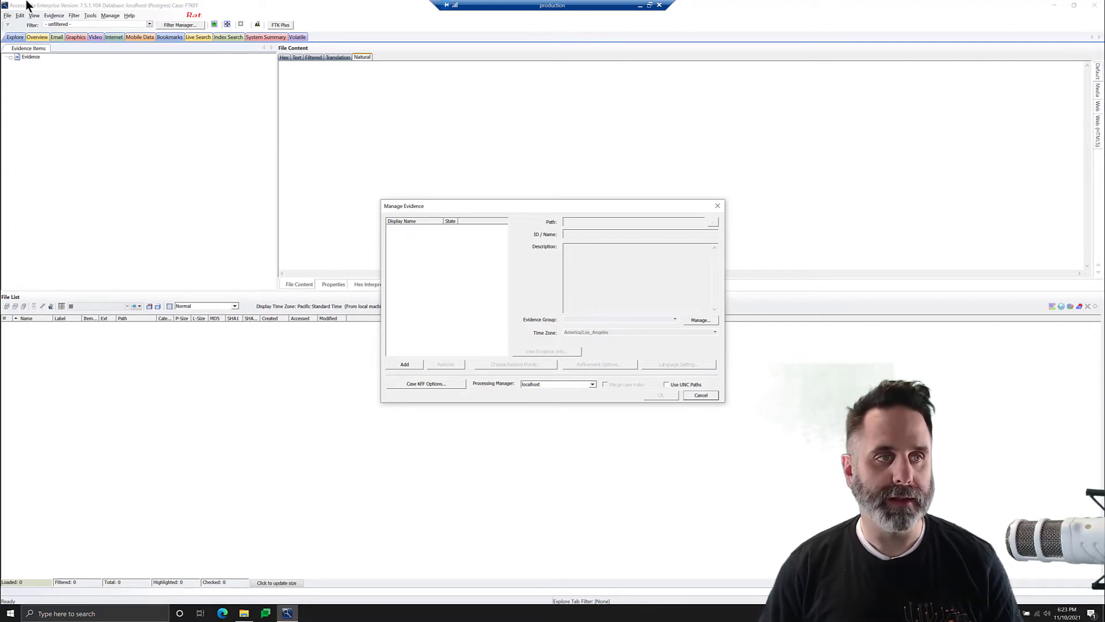
left_click(413, 363)
left_click(438, 311)
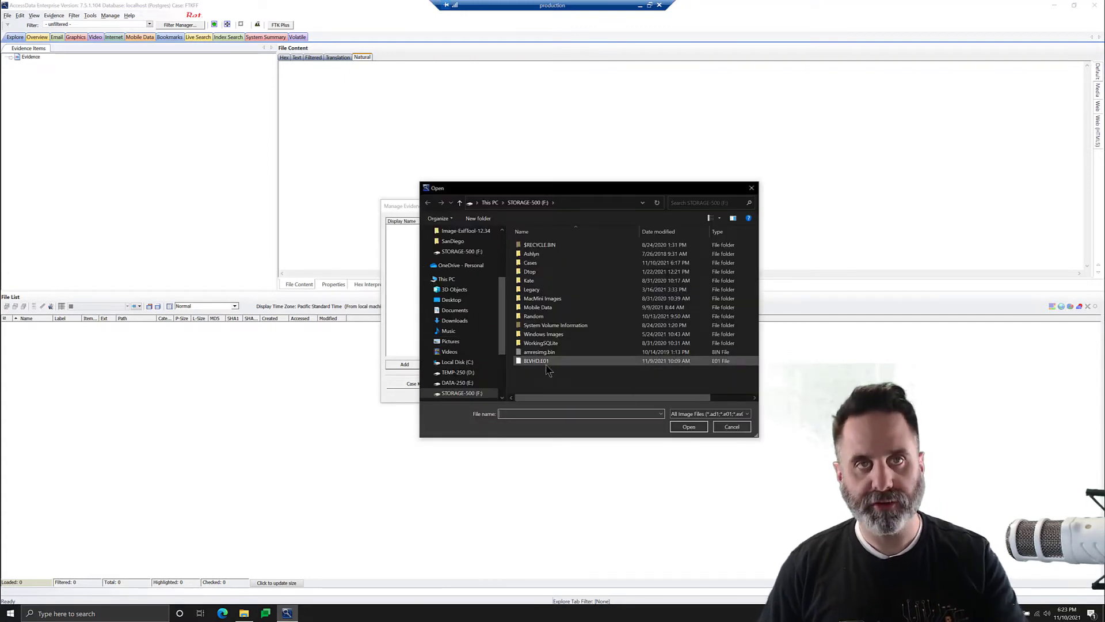
Load BLVHD.E01, unlock it with the BitLocker user password, and start processing.
double_click(547, 363)
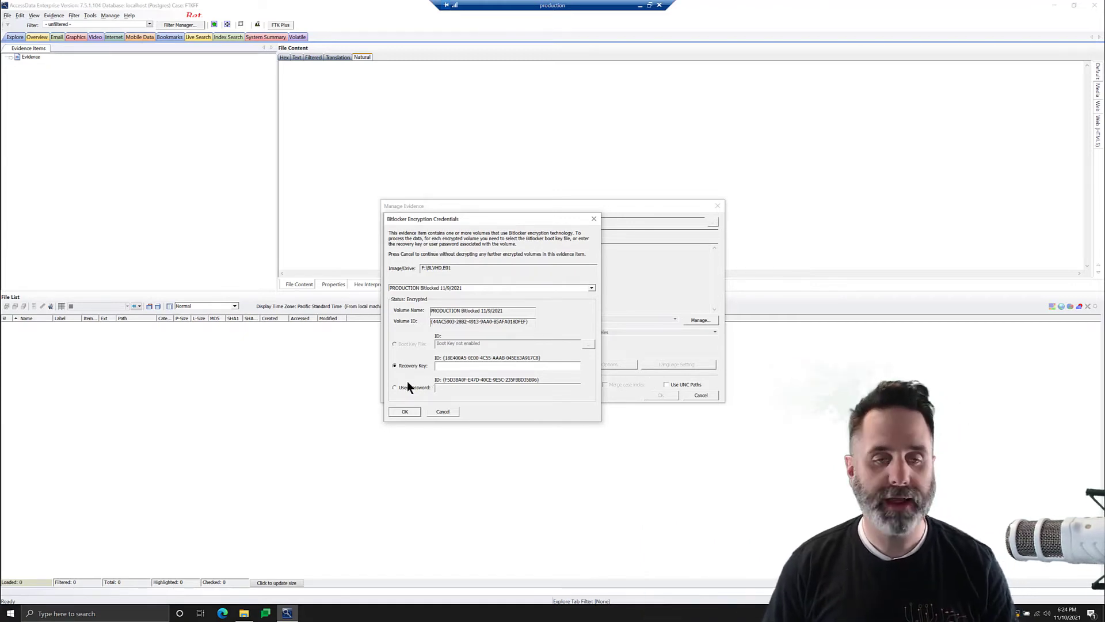
left_click(429, 388)
left_click(453, 386)
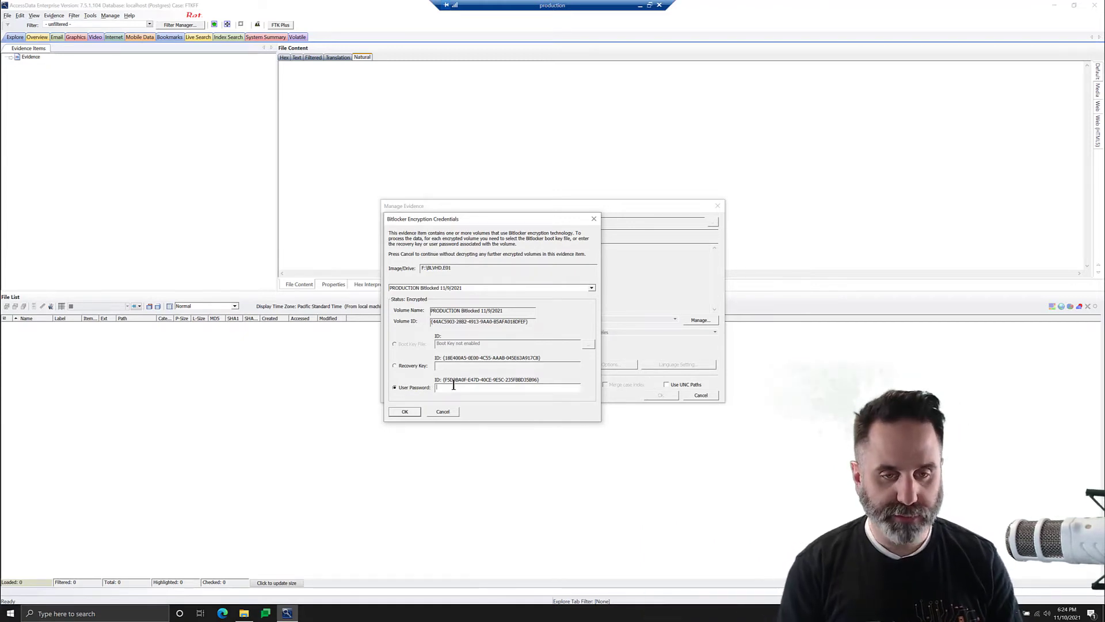
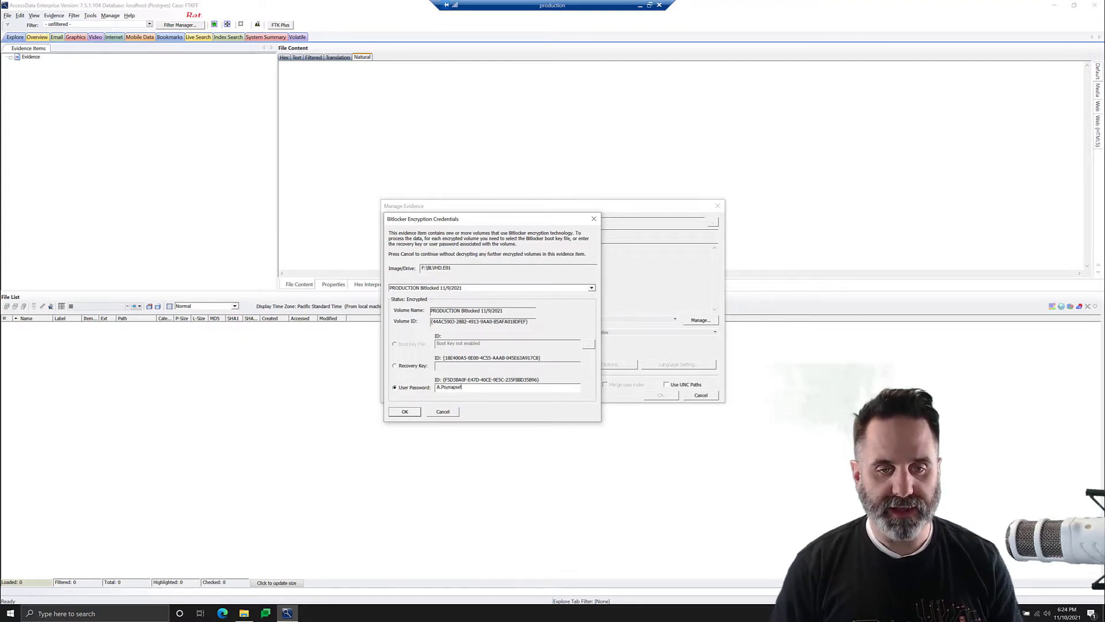
left_click(405, 411)
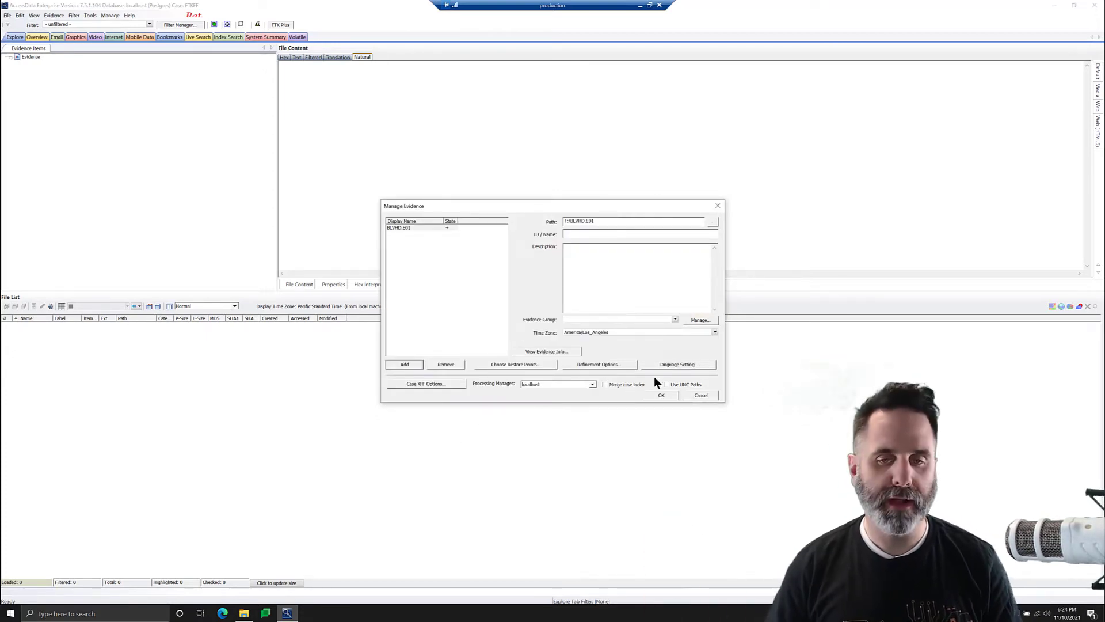
left_click(662, 395)
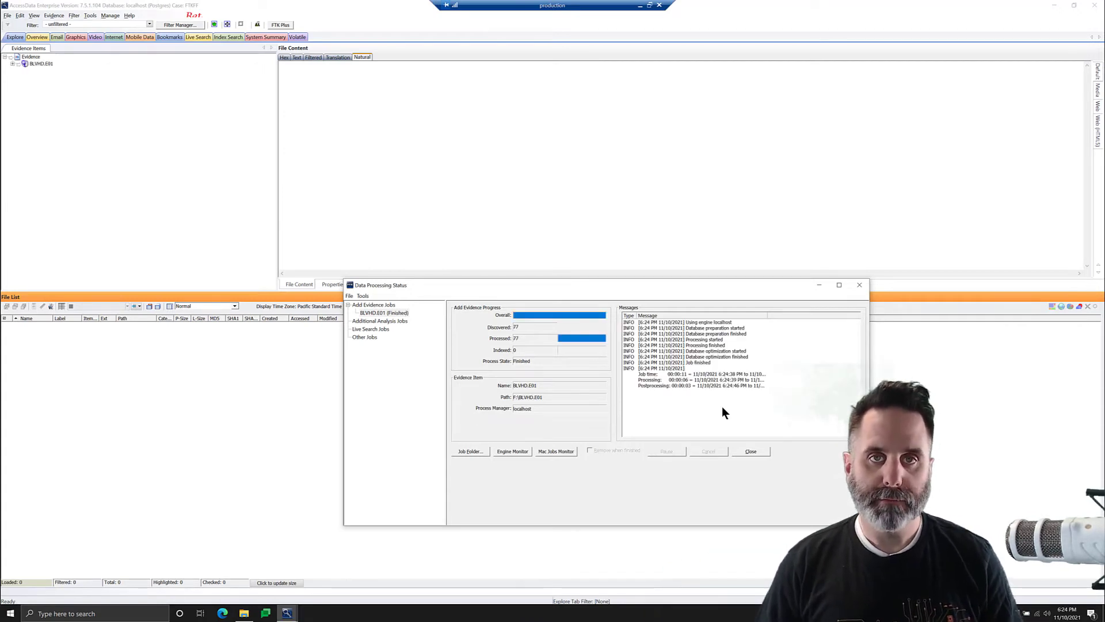
Dismiss the status window and expand BLVHD.E01 down to the Bitlocked [NTFS] root folder.
left_click(752, 451)
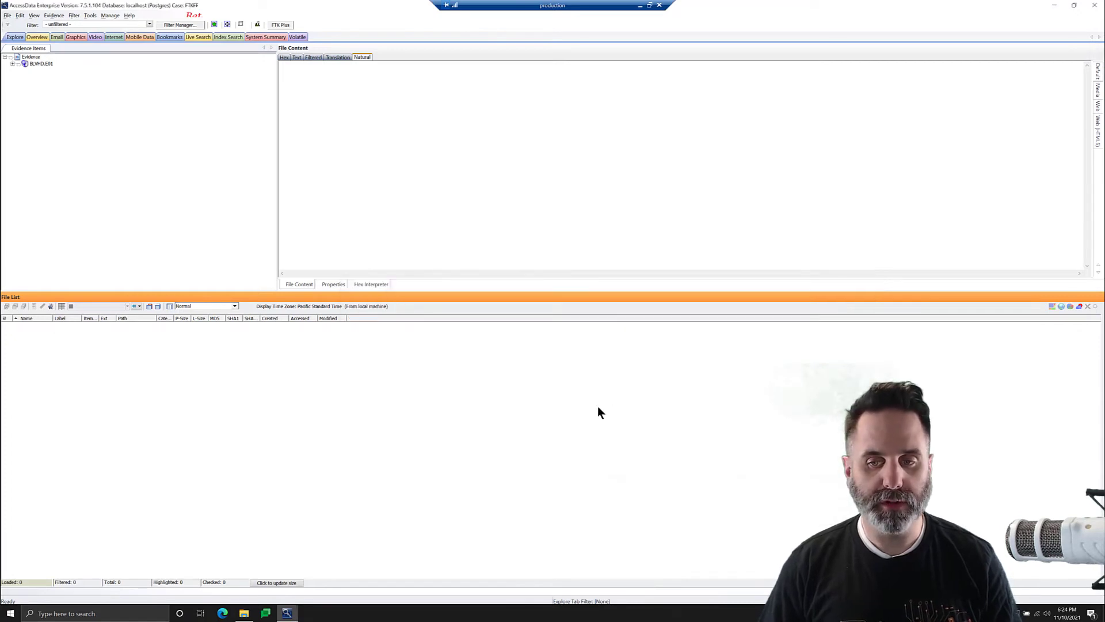
left_click(13, 64)
left_click(20, 71)
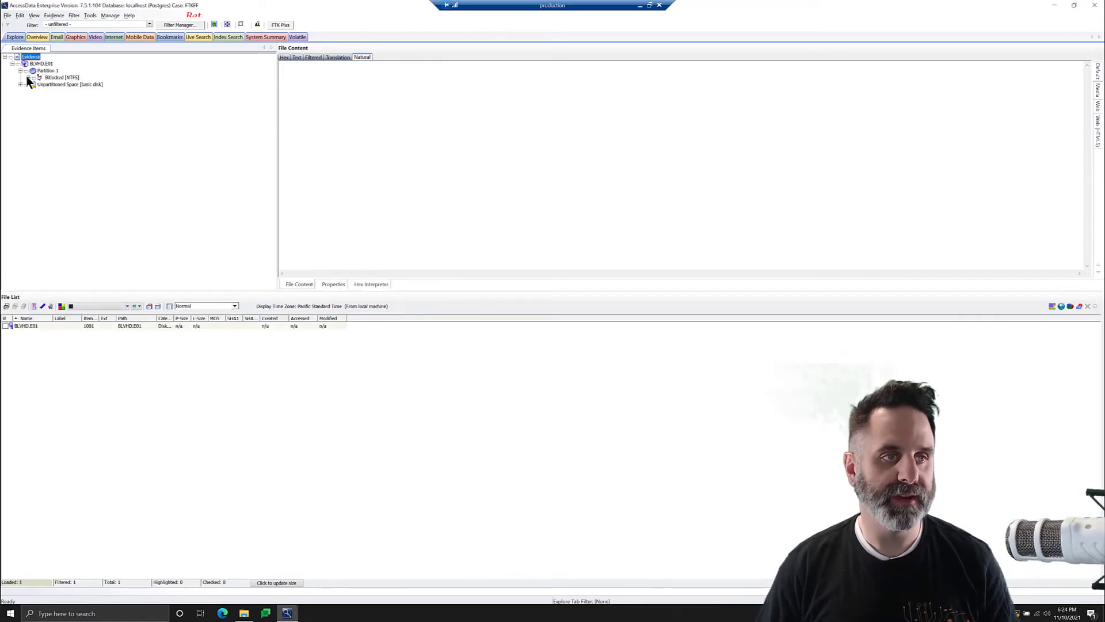
left_click(28, 77)
left_click(36, 92)
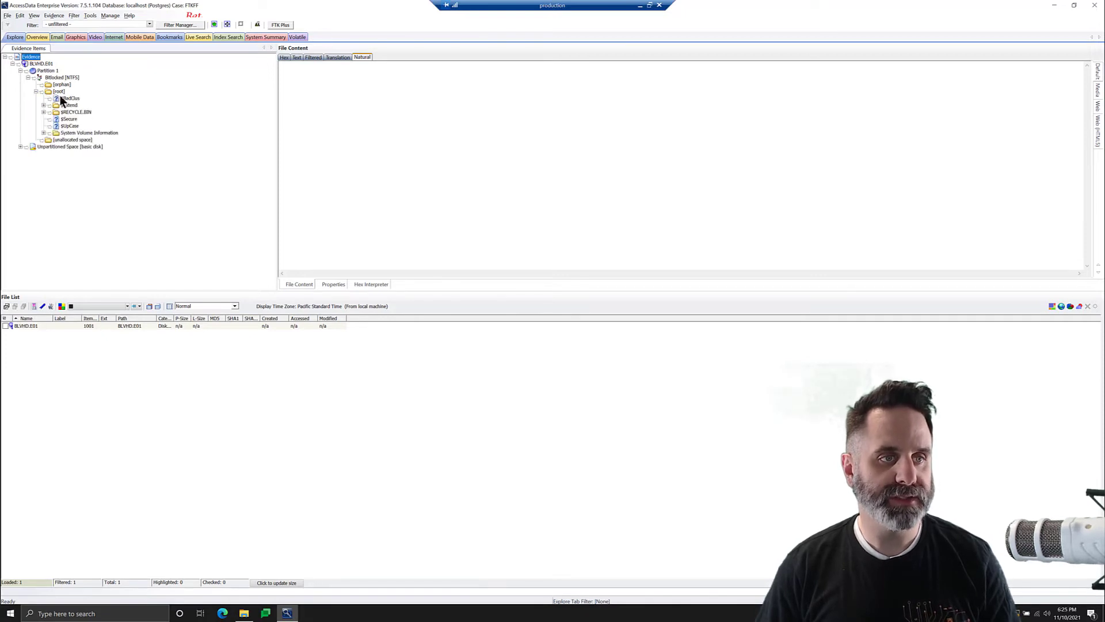
left_click(60, 92)
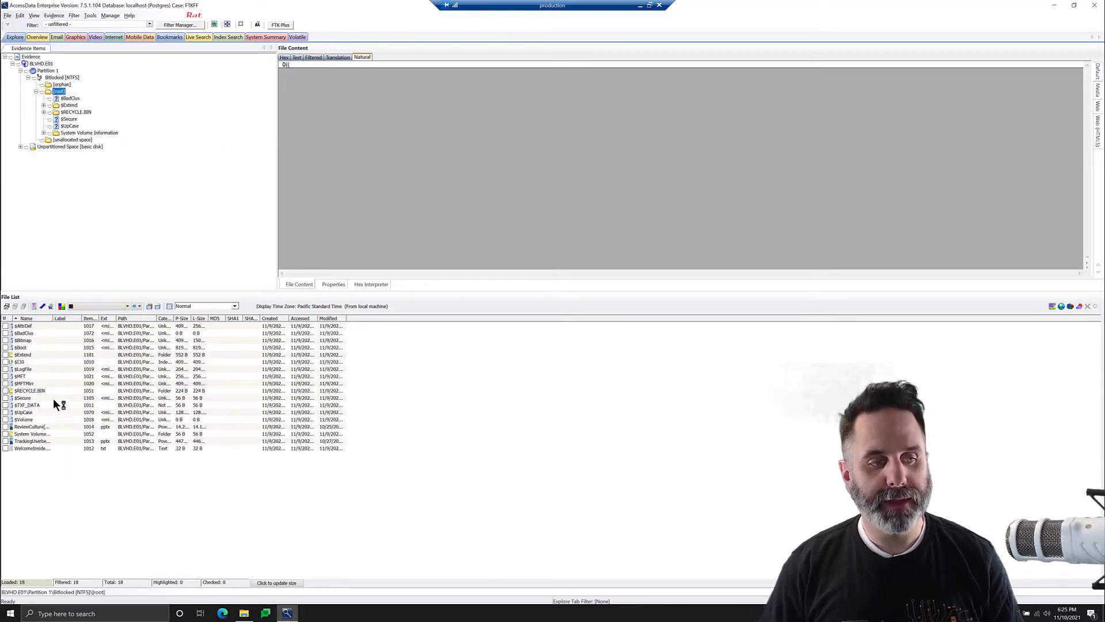
Preview the root files, ending on WelcomeInside.txt reading 'You opened a bitlockered drive.'.
left_click(87, 426)
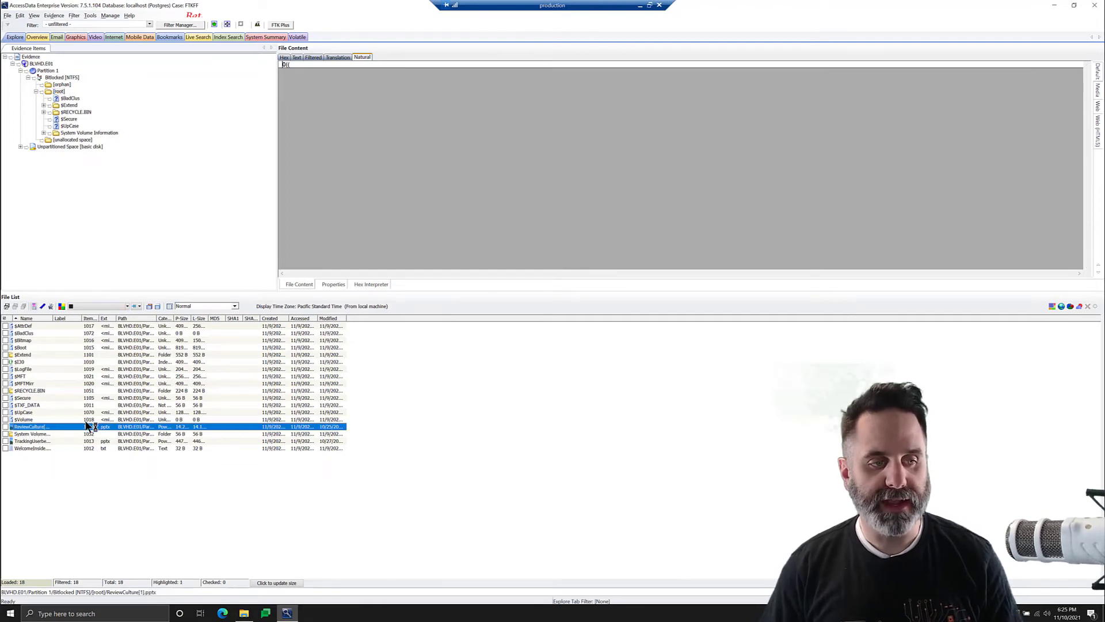
left_click(29, 441)
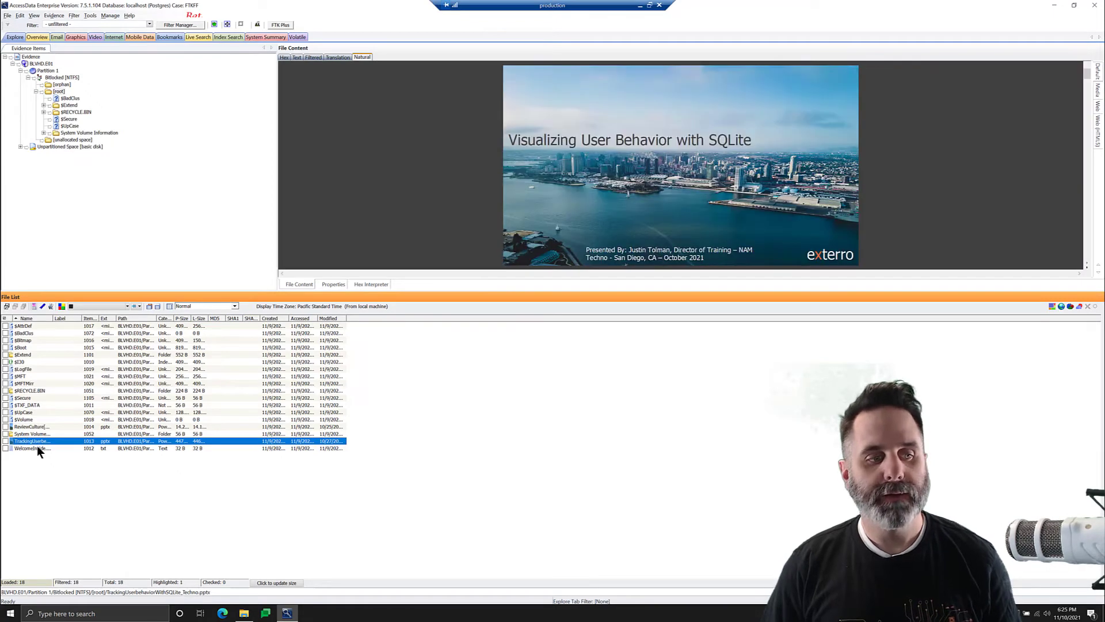
left_click(124, 449)
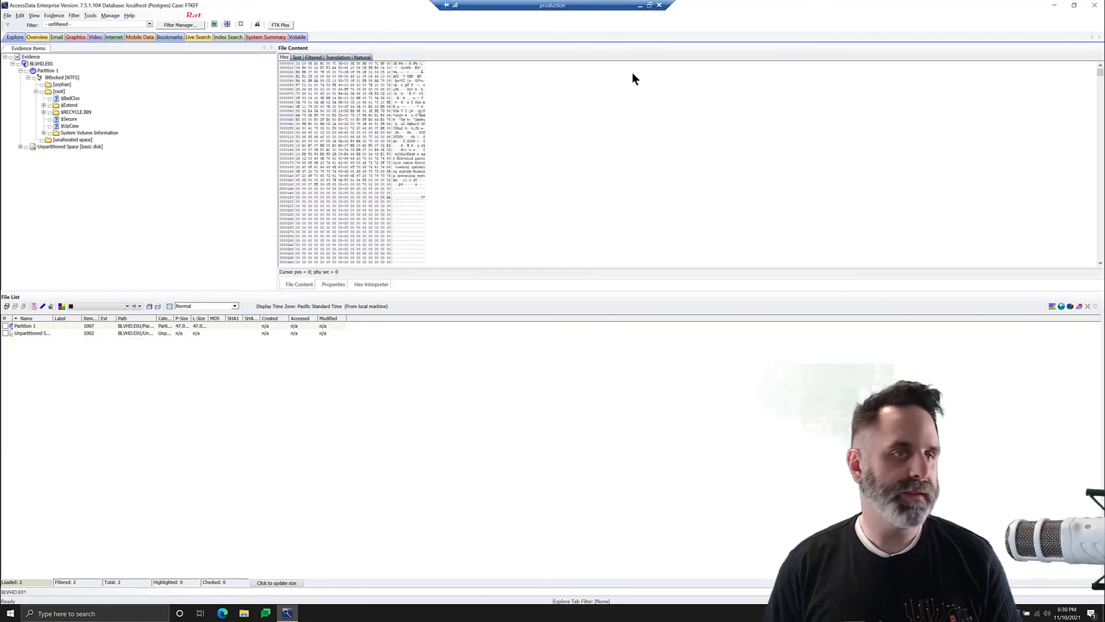
Acquire BLVHD.E01 to a verified Raw (dd) image named BLVHD_D2 on the Desktop.
right_click(42, 64)
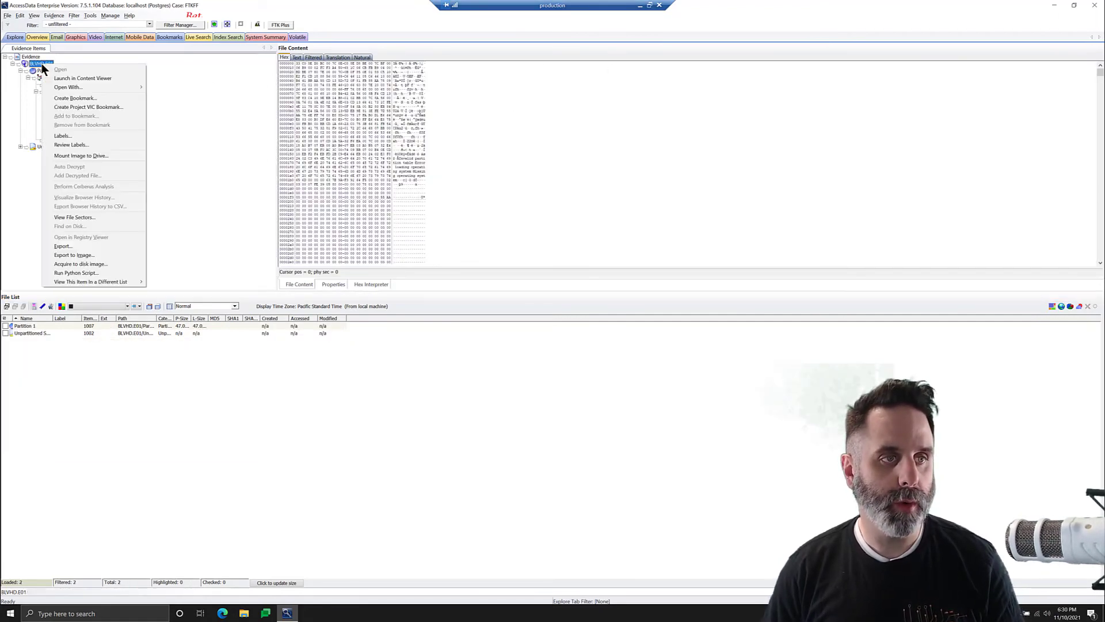
left_click(81, 264)
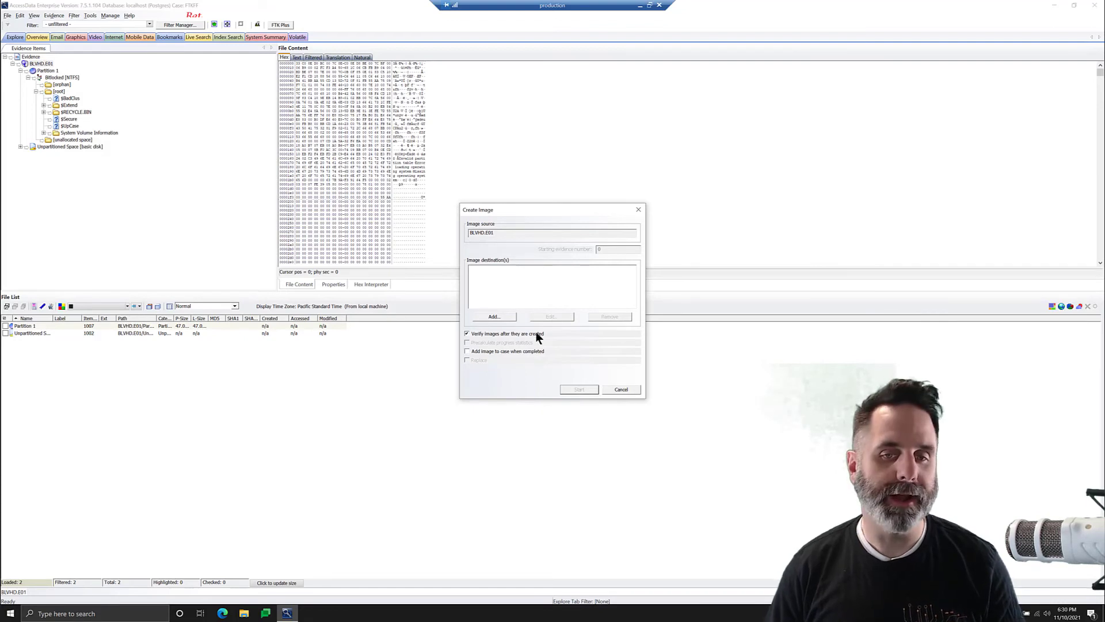
left_click(513, 317)
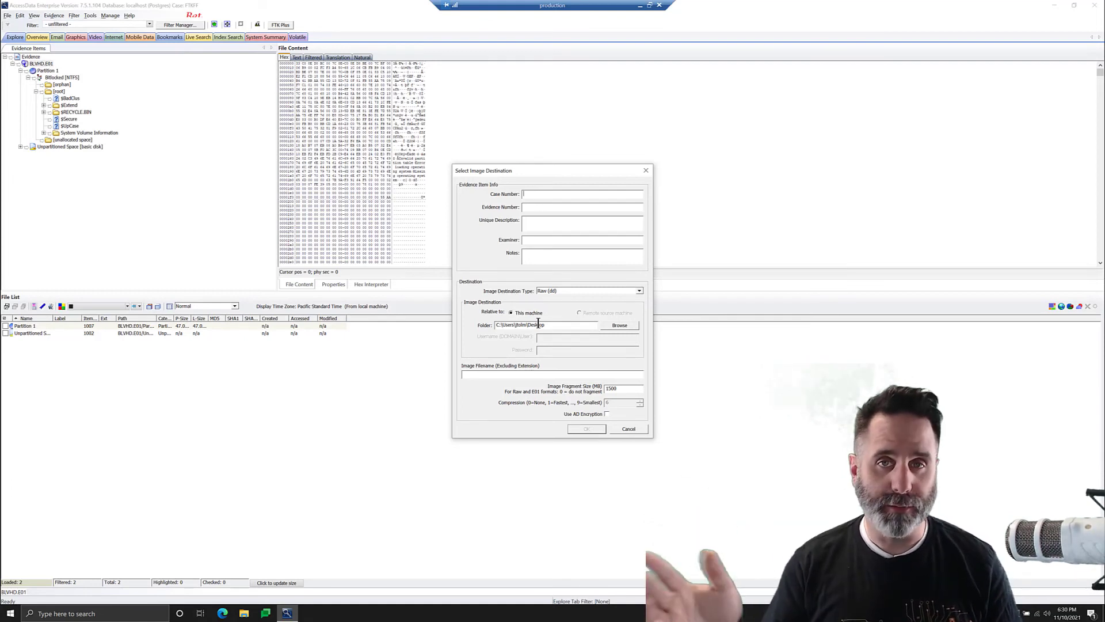
left_click(590, 291)
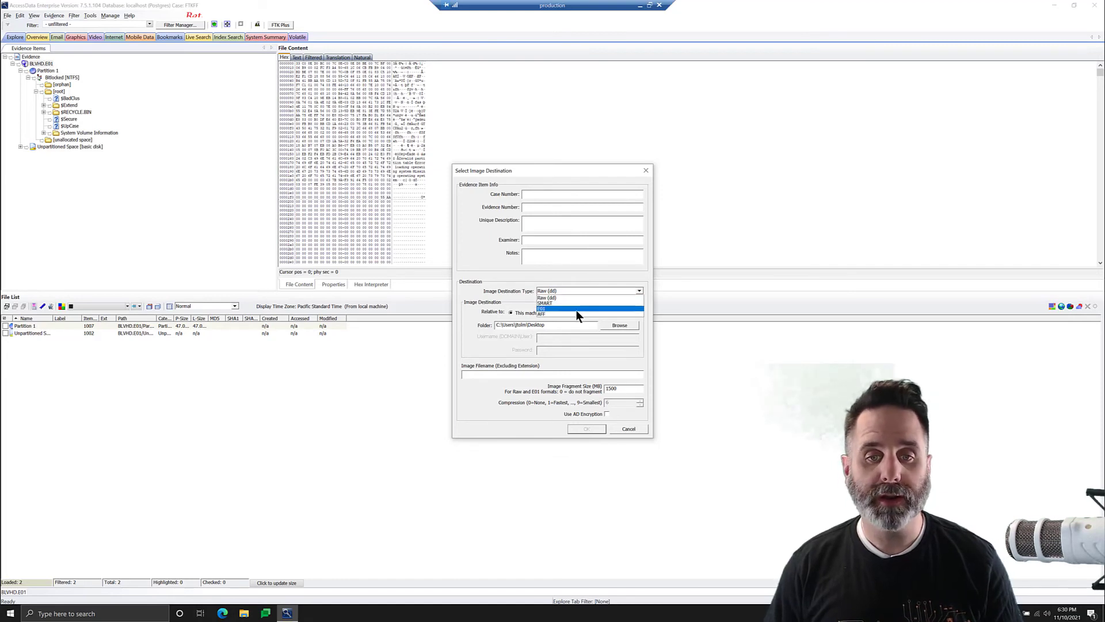
left_click(506, 374)
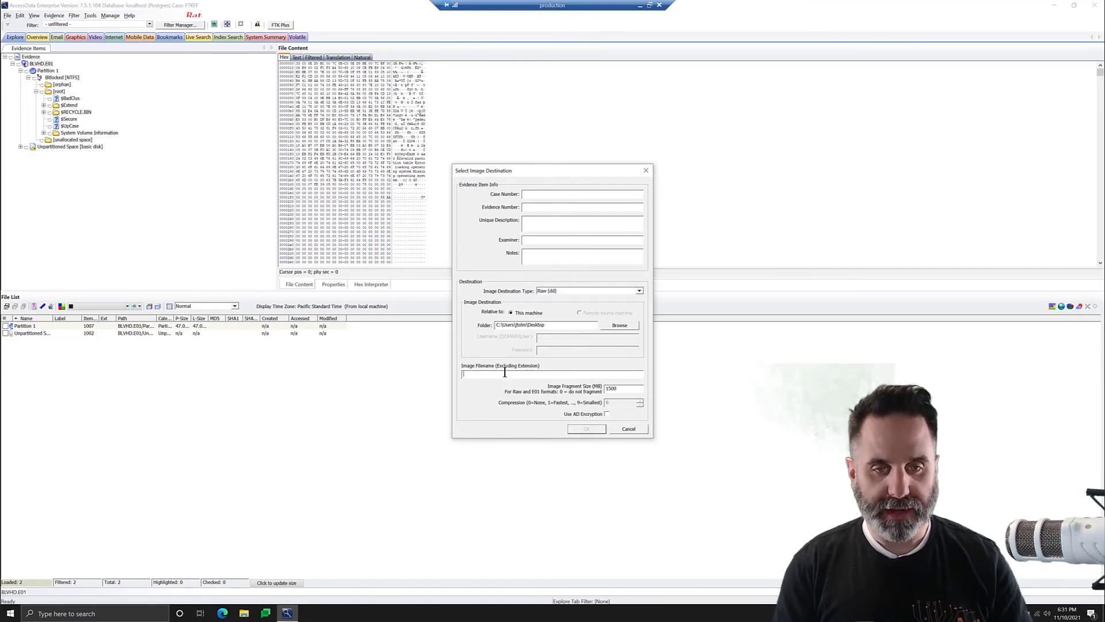
type("BLVH")
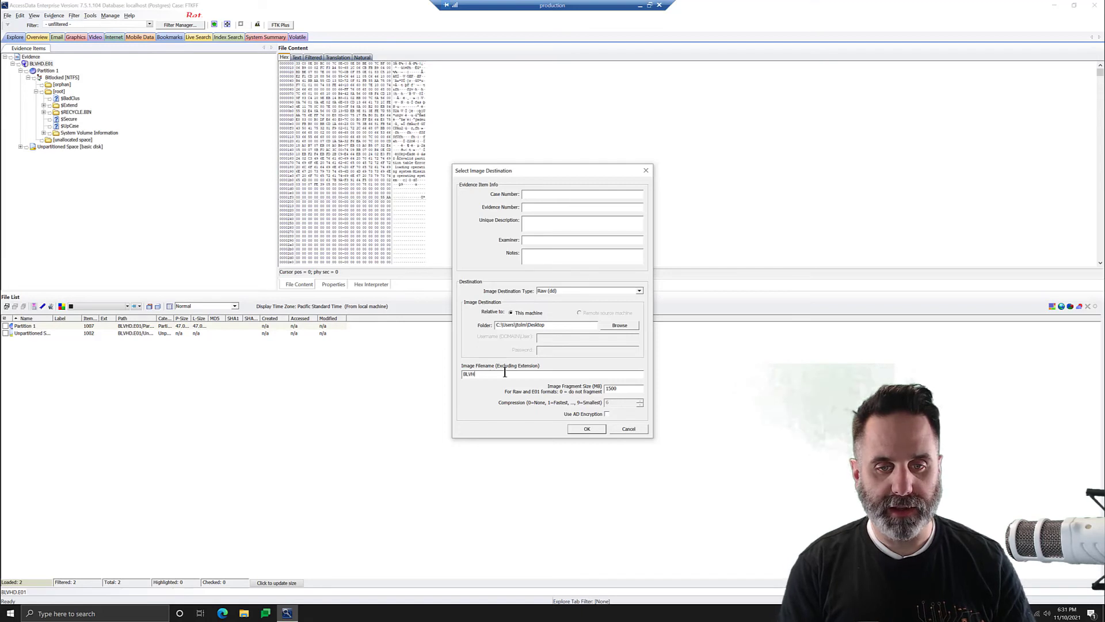
type("D_D2")
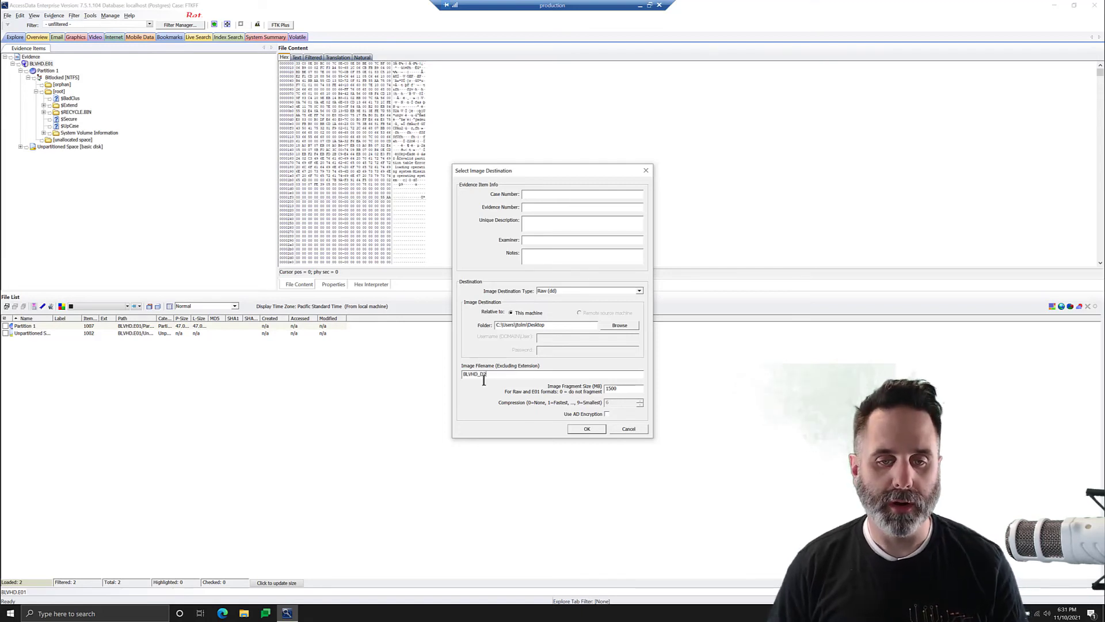
left_click(588, 429)
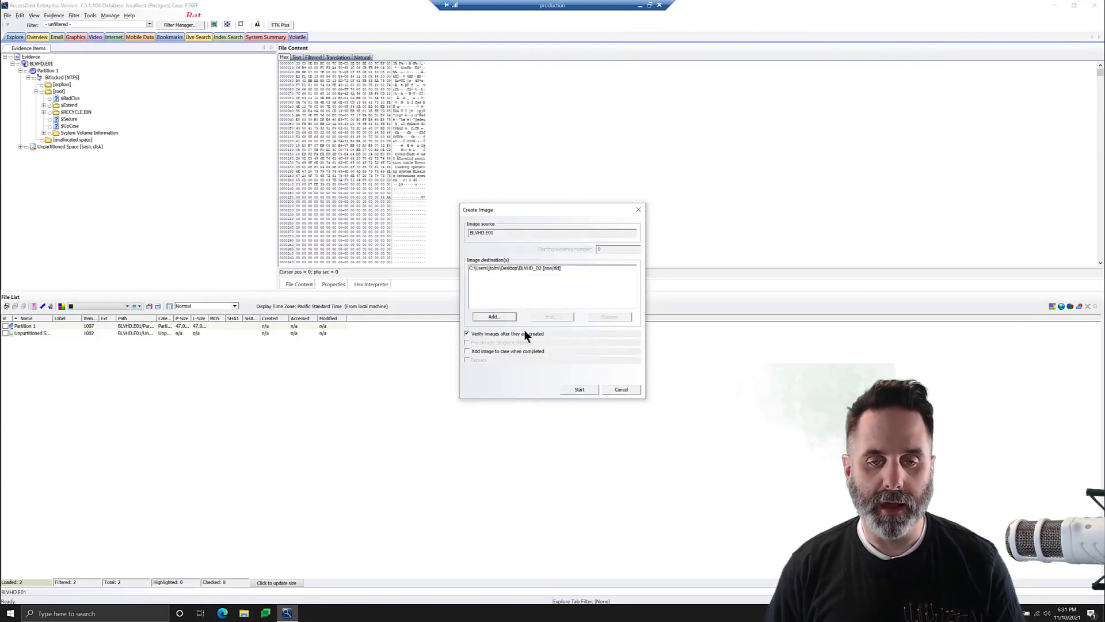
left_click(582, 390)
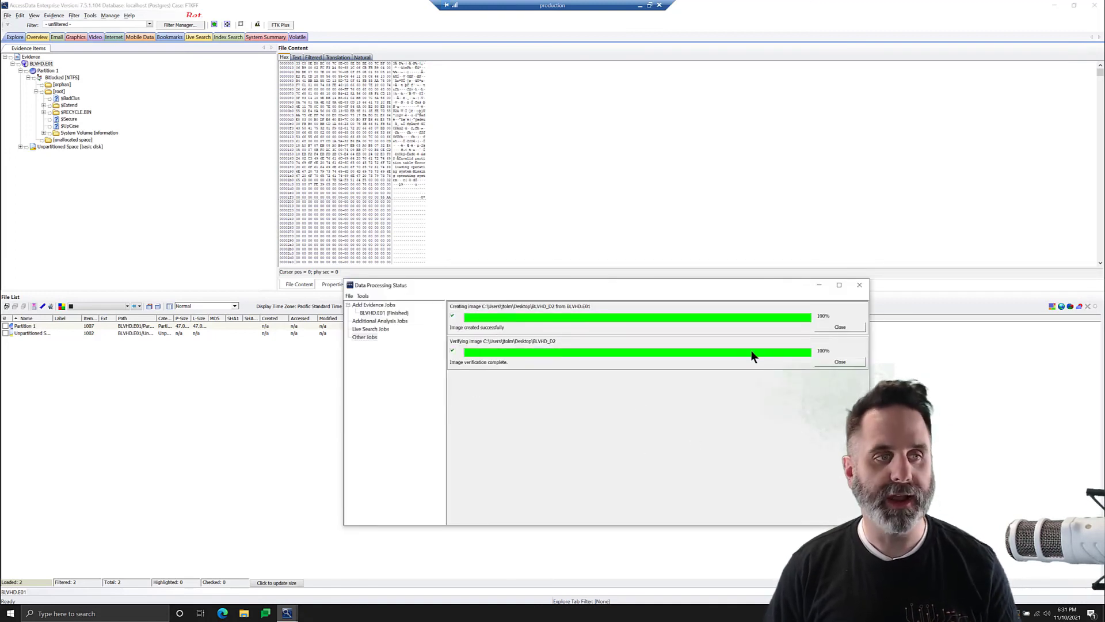
Close the finished status window, minimize FTK Enterprise, and launch FTK Imager.
left_click(860, 285)
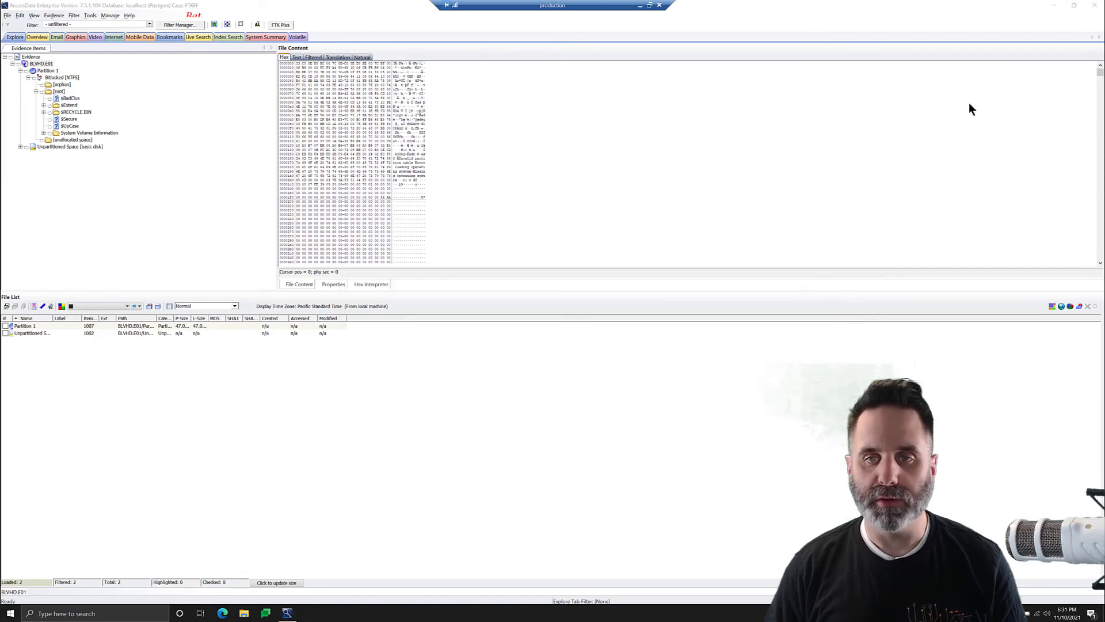
left_click(1054, 6)
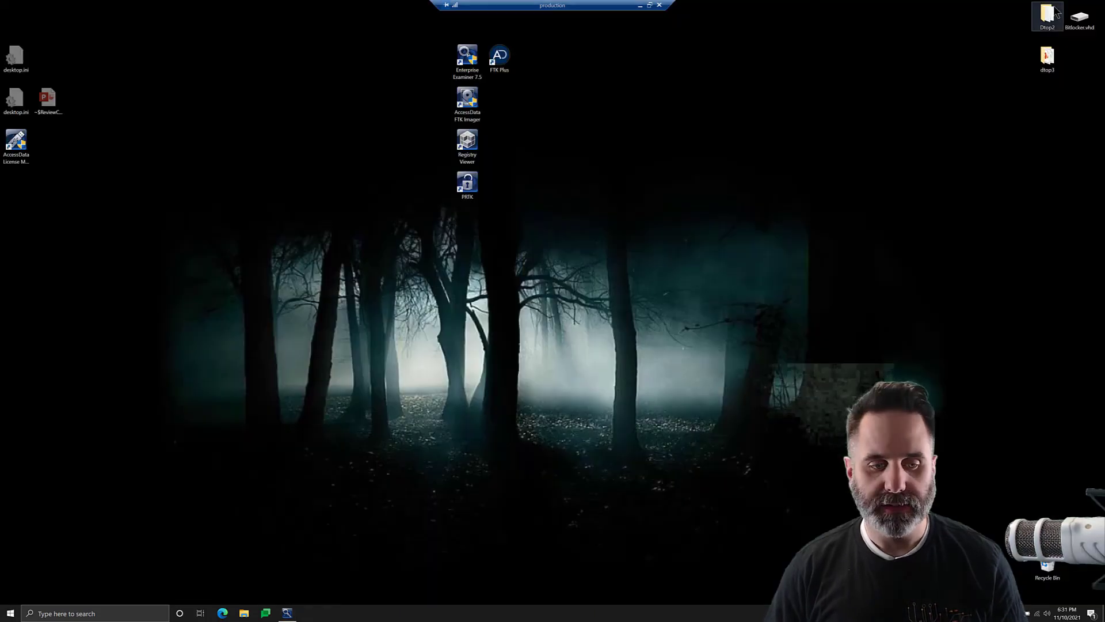
double_click(467, 100)
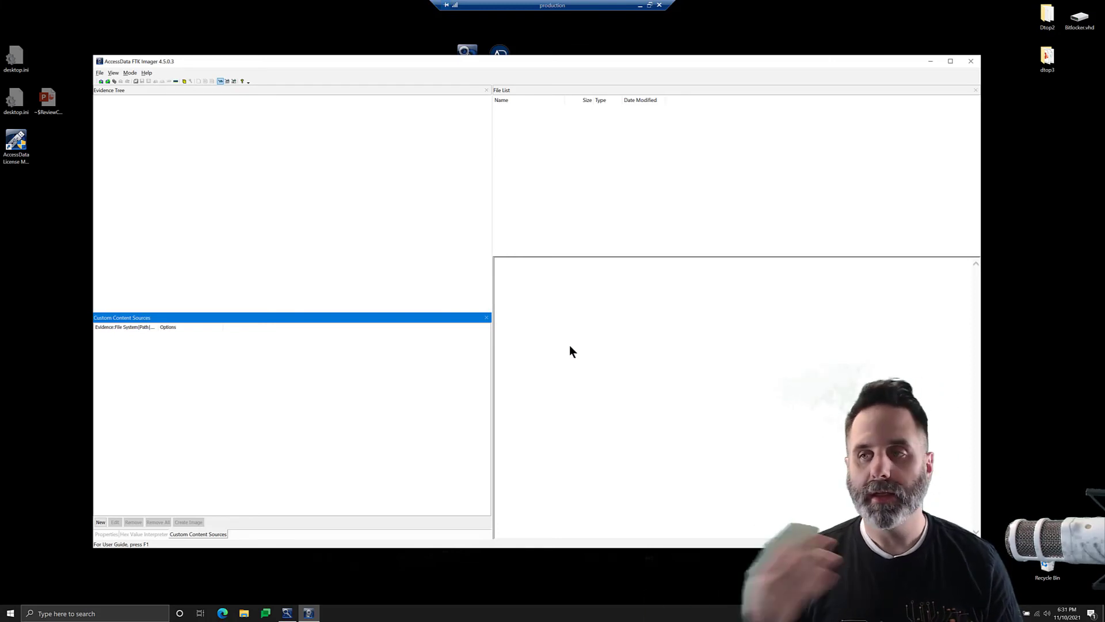
Add BLVHD_D2.001 as an Image File evidence item in FTK Imager.
left_click(102, 80)
left_click(489, 286)
left_click(536, 368)
left_click(578, 294)
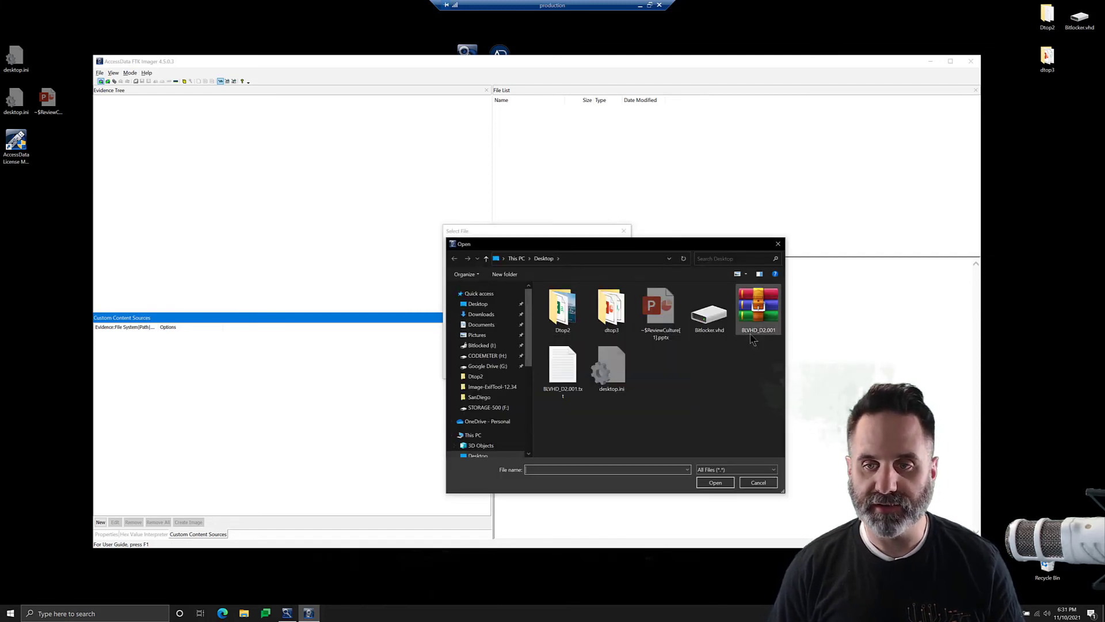
left_click(763, 308)
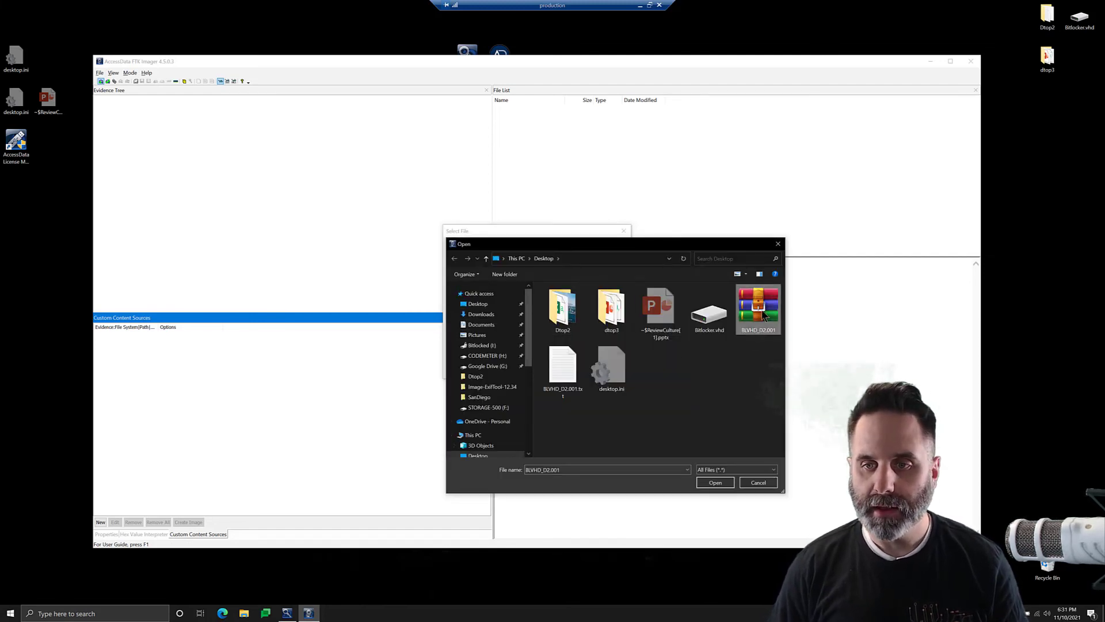
left_click(709, 480)
Finish adding the image and expand BLVHD_D2.001 to the Bitlocked [NTFS] root folder.
left_click(535, 369)
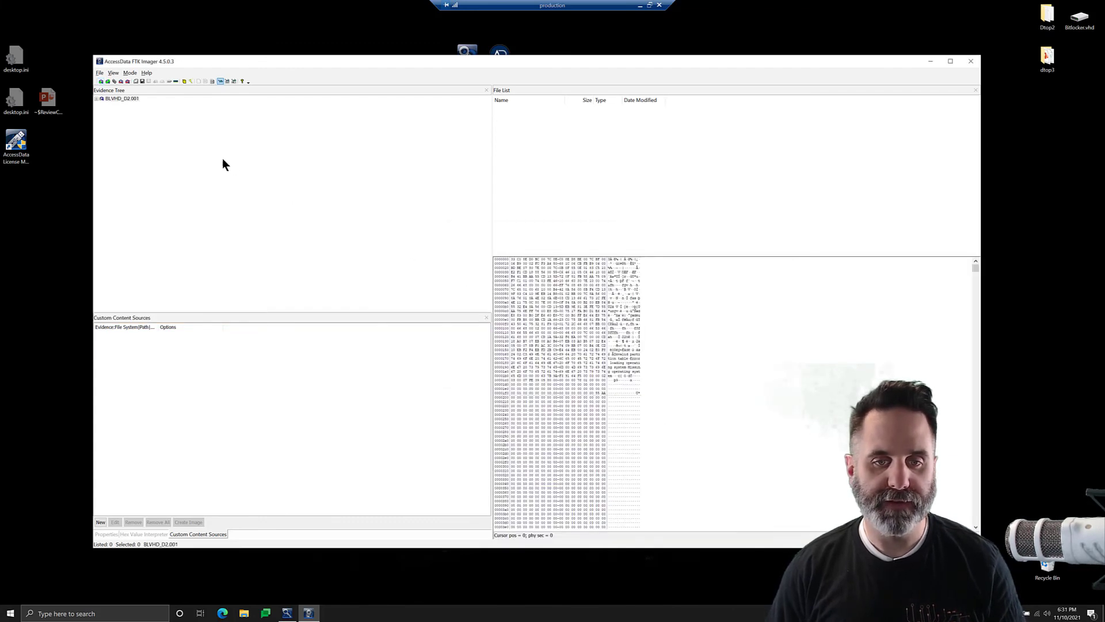
left_click(95, 99)
left_click(97, 99)
left_click(101, 105)
left_click(107, 111)
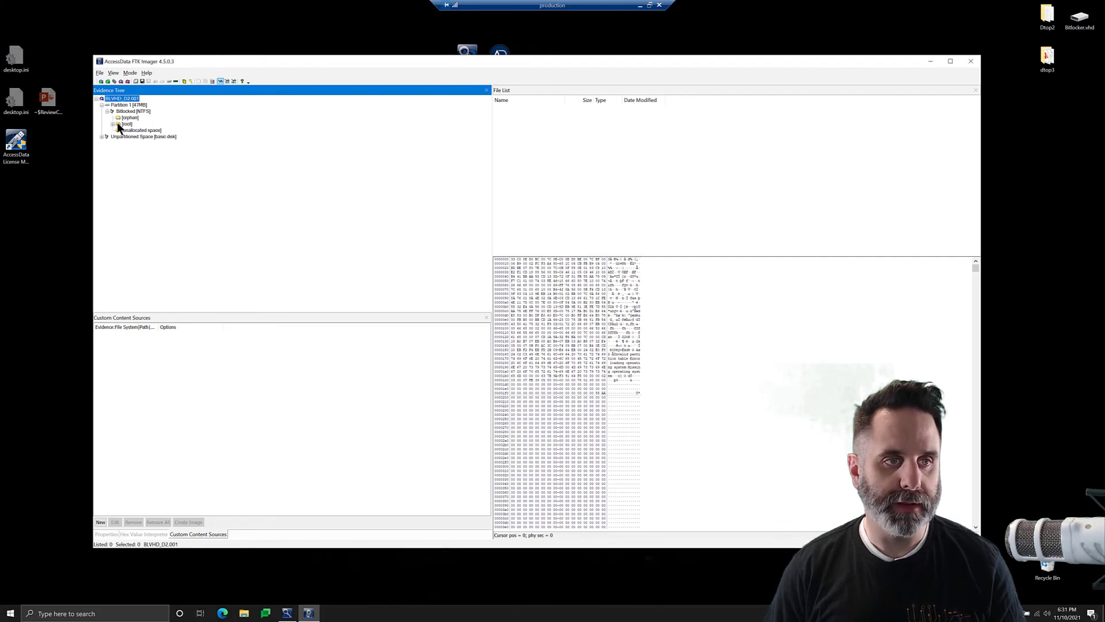
left_click(112, 124)
left_click(126, 123)
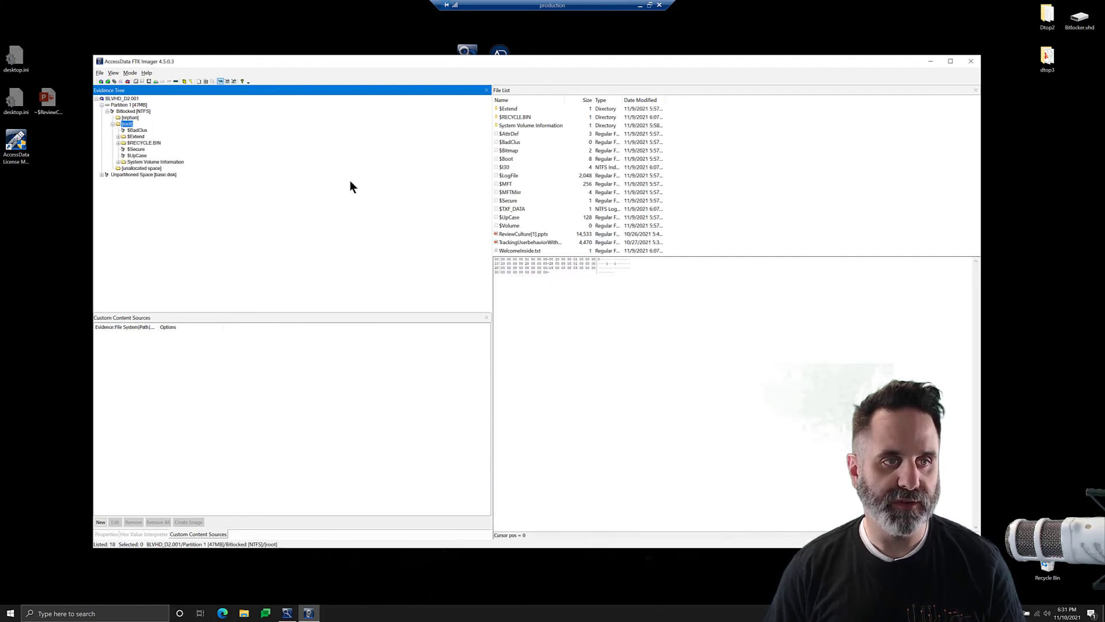
Preview ReviewCulture[1].pptx, the user-behaviour file, and WelcomeInside.txt.
left_click(503, 236)
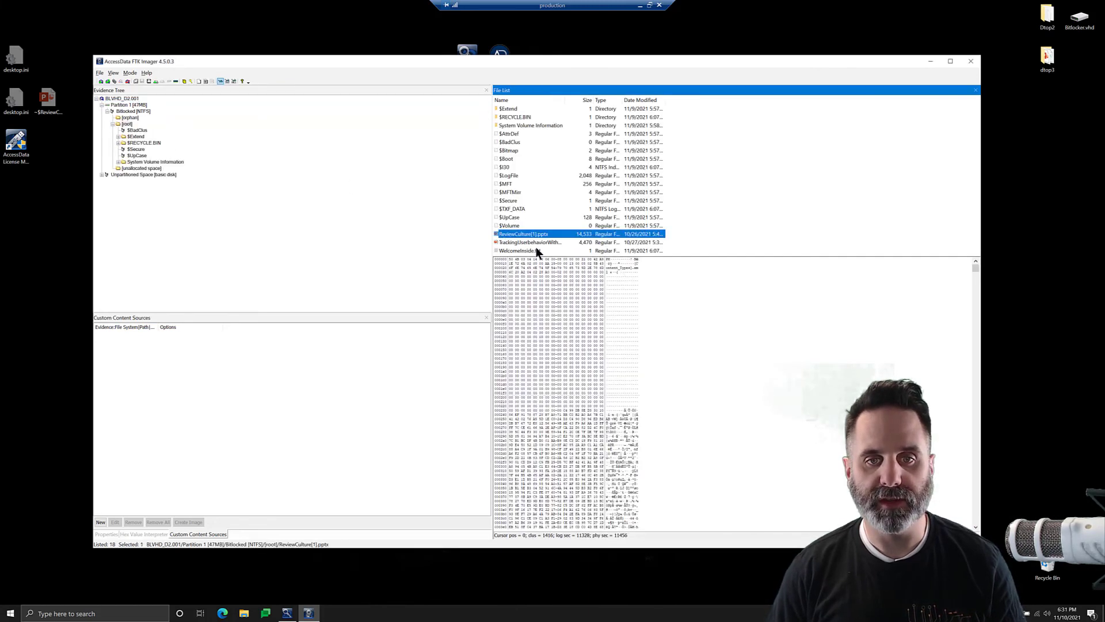
left_click(545, 243)
left_click(528, 250)
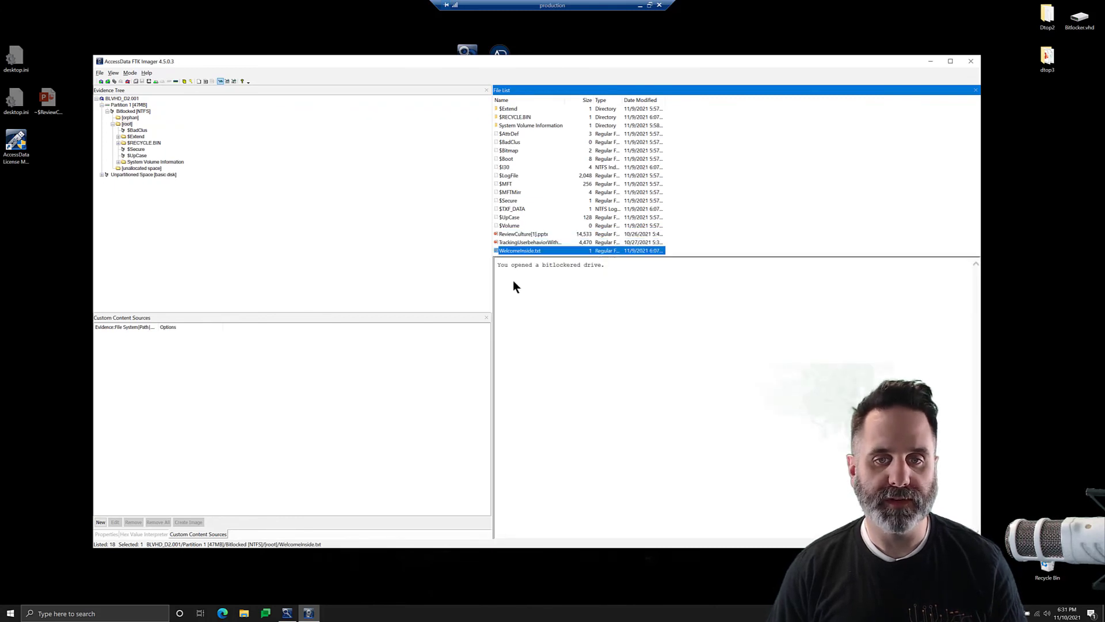